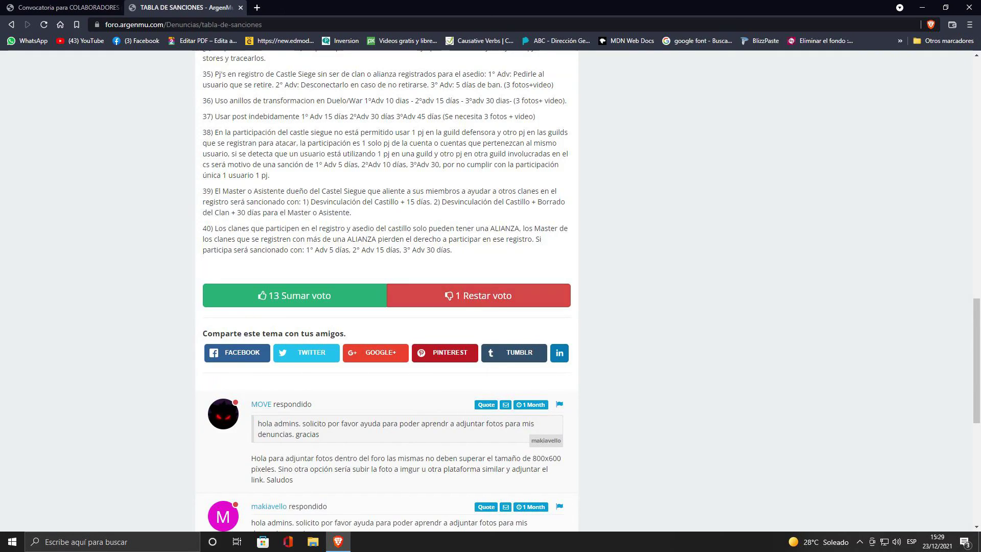
Examine the final rules of the sanctions table and the replies beneath it
scroll(387, 286, "down", 6)
scroll(387, 287, "up", 3)
scroll(386, 286, "down", 3)
scroll(386, 286, "up", 2)
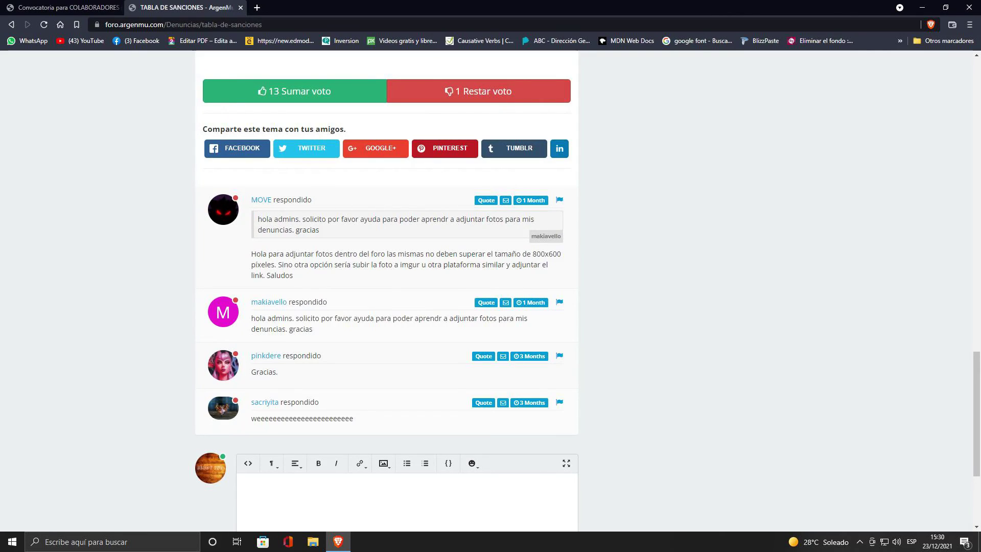
scroll(386, 277, "down", 1)
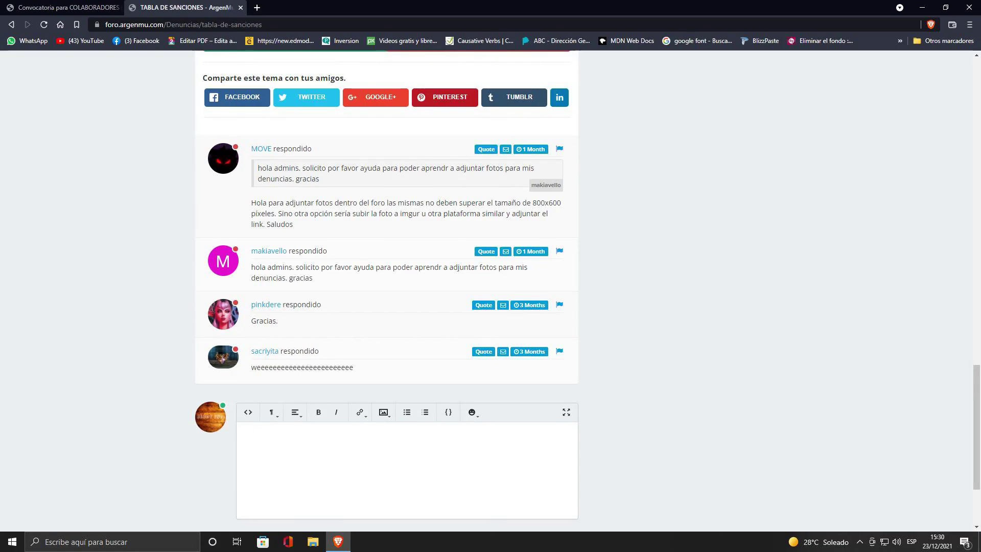
scroll(387, 291, "up", 20)
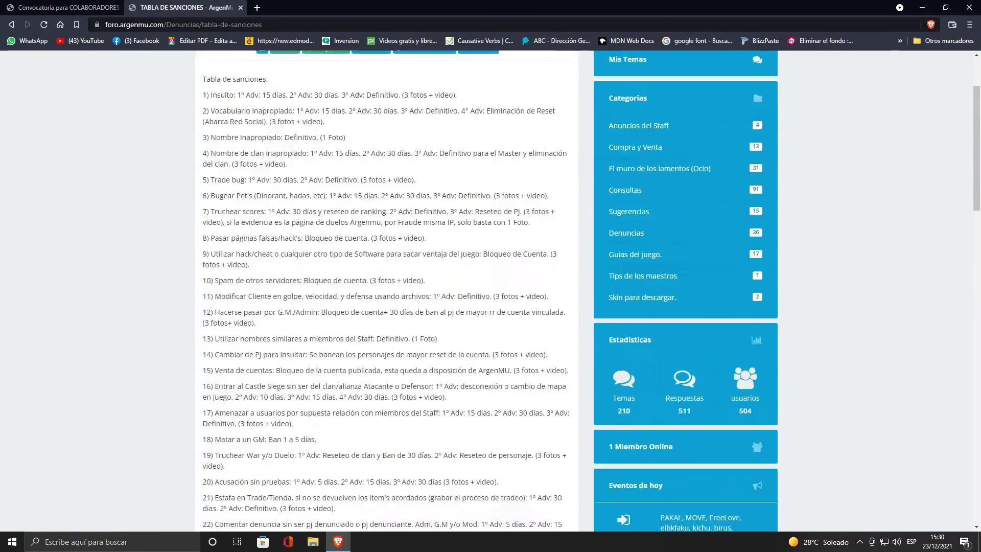
Return to the forum's home page and review its topic list and categories
key("alt+Left")
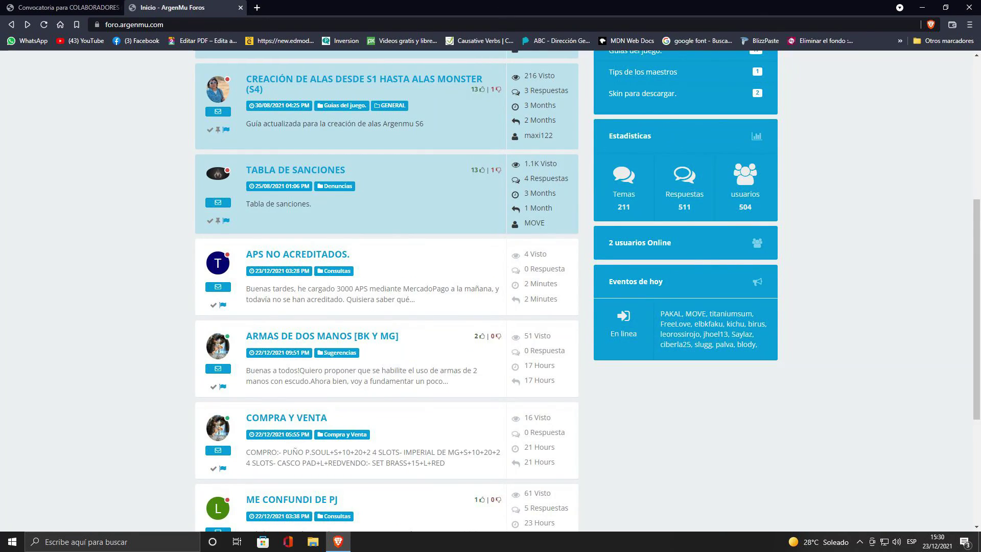
scroll(387, 291, "up", 6)
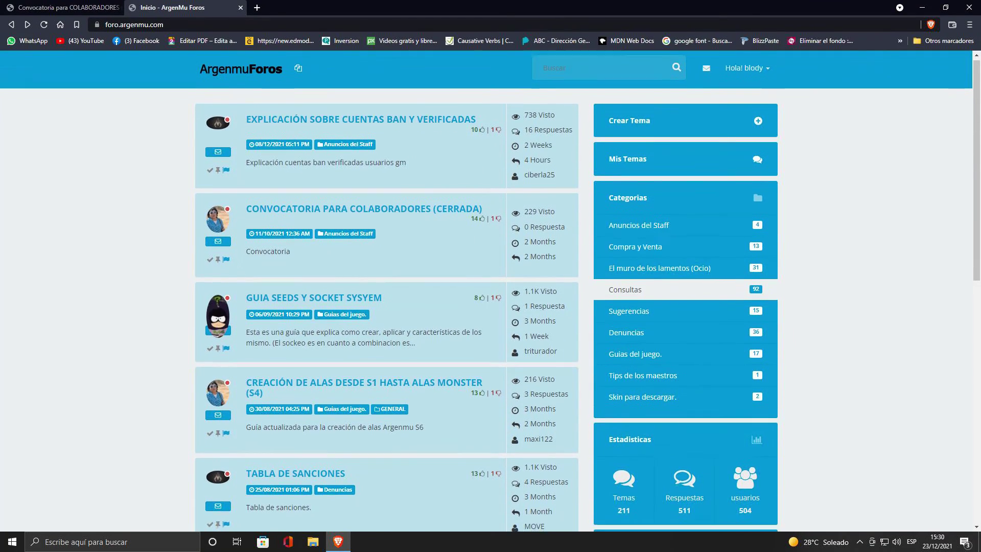
scroll(387, 292, "down", 10)
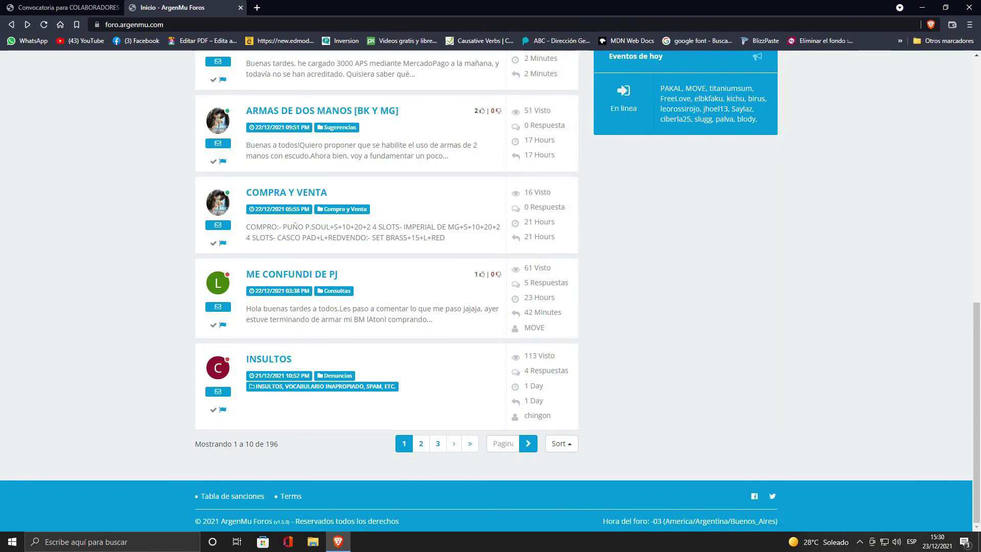
scroll(387, 292, "up", 10)
scroll(387, 292, "down", 1)
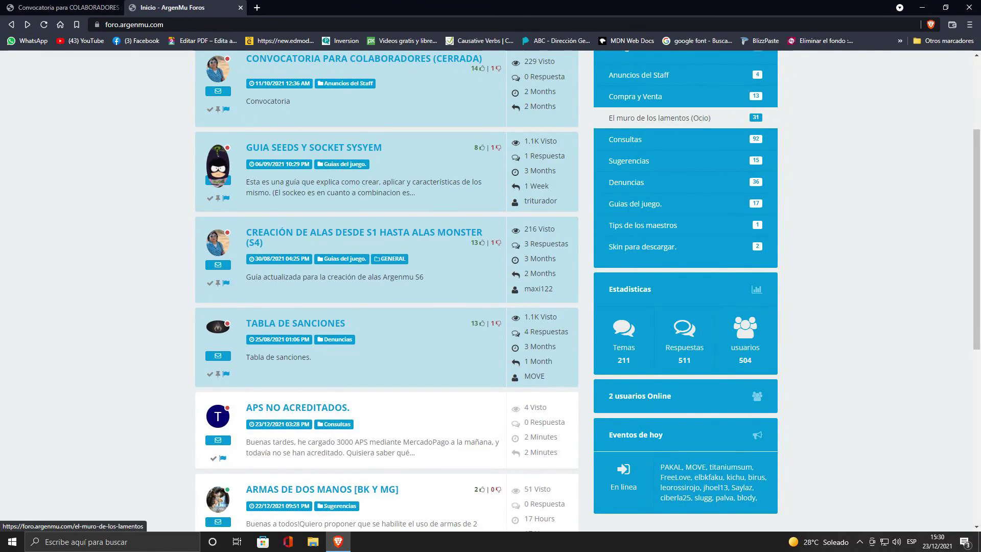
scroll(660, 153, "up", 1)
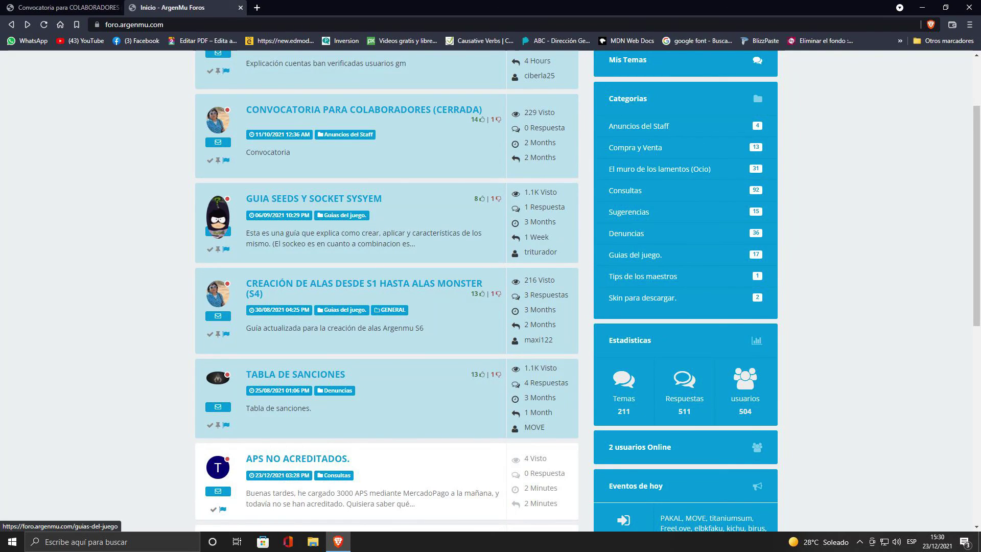
scroll(659, 276, "up", 2)
scroll(659, 276, "down", 2)
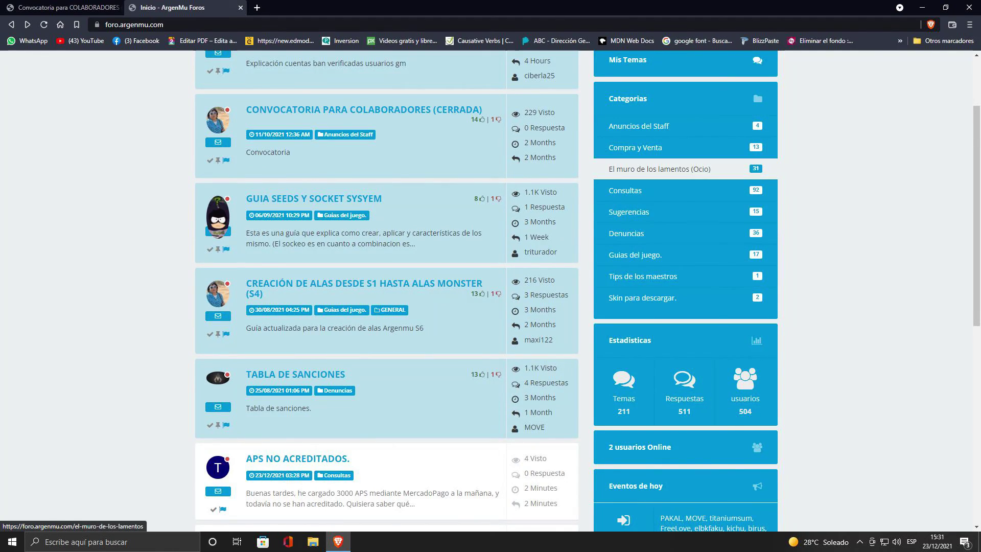
Open the Consultas category and look over its topics
left_click(625, 190)
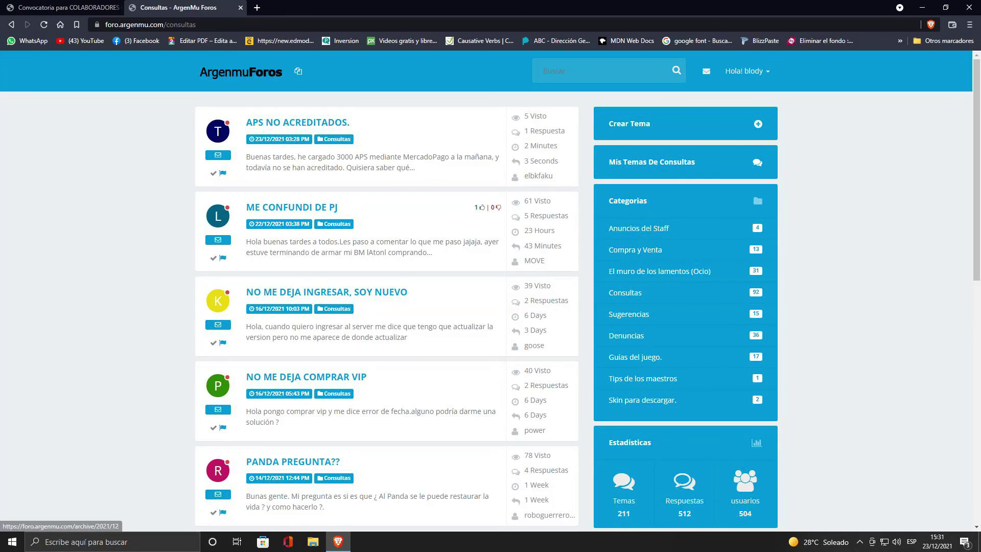
scroll(386, 290, "down", 2)
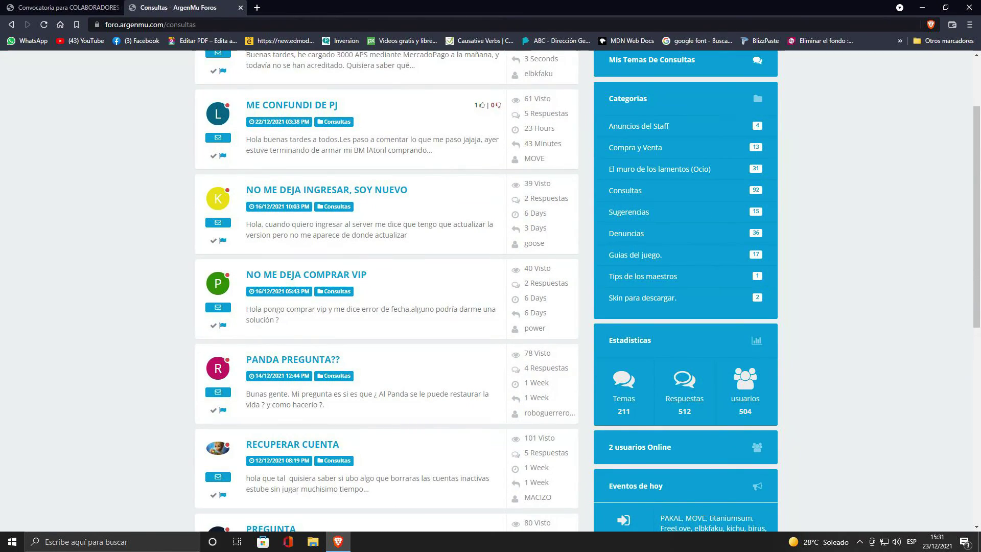
scroll(386, 290, "up", 2)
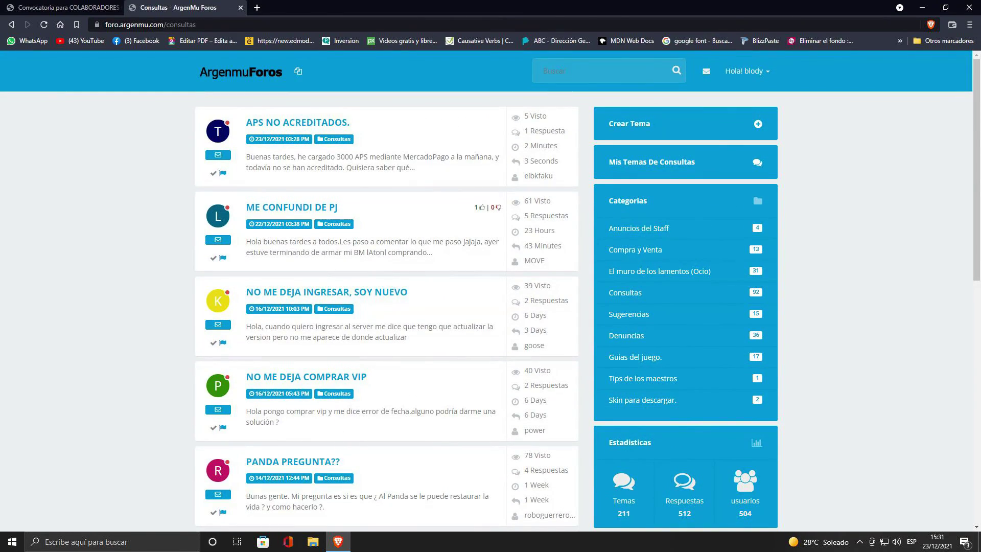
Start a new topic in category Consultas with sub category No hay subforo, titled "Link de youtube"
left_click(664, 123)
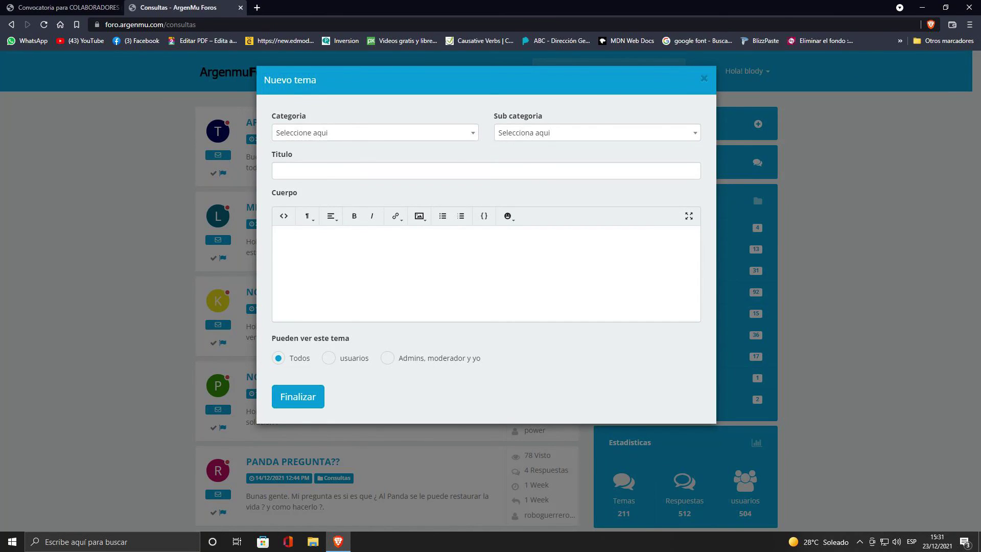
left_click(375, 132)
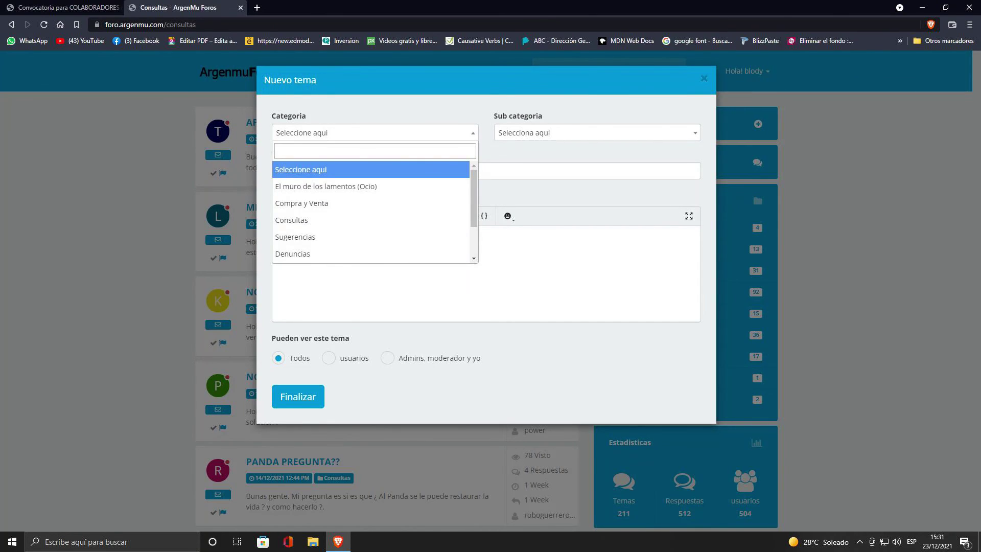
key("Down")
key("Down")
key("Down")
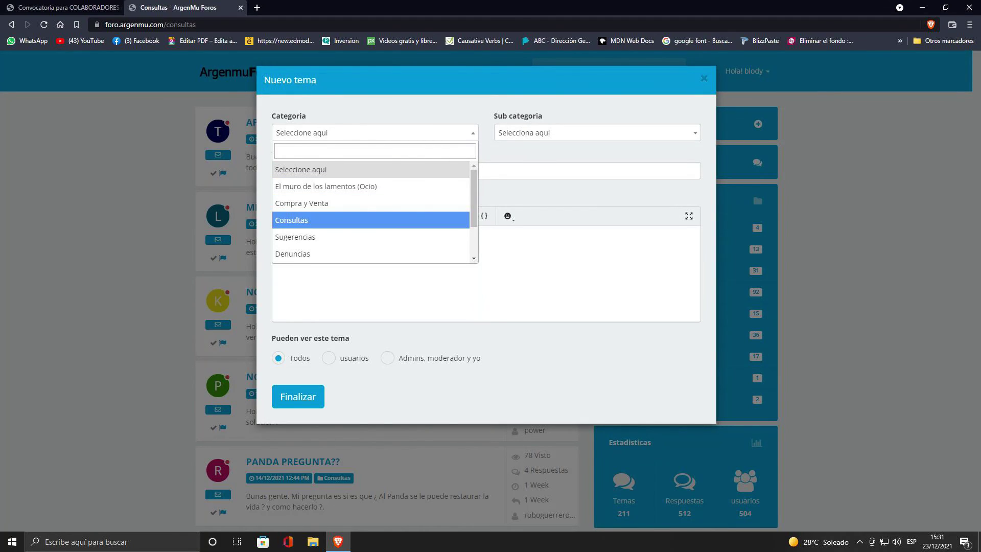
key("Return")
key("Tab")
key("Return")
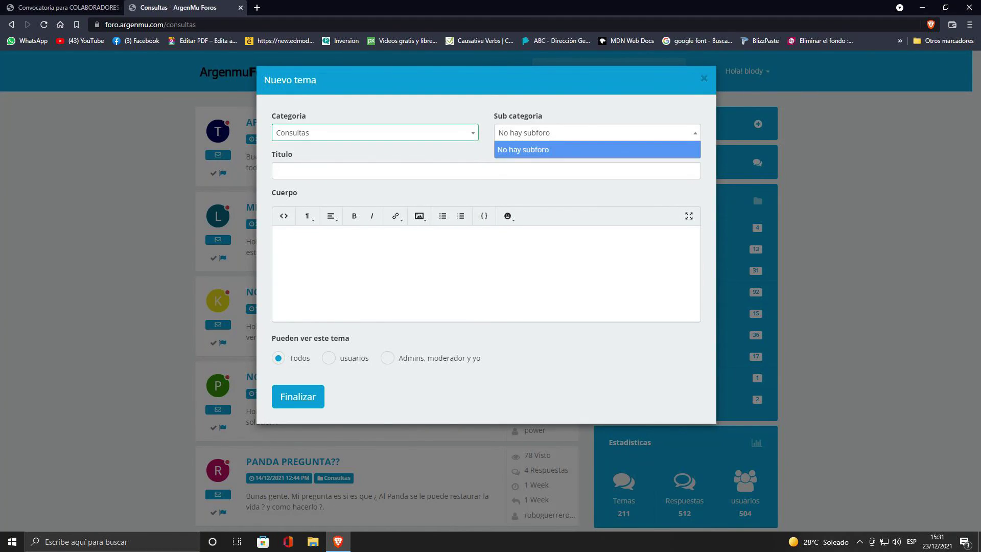
key("Return")
key("Tab")
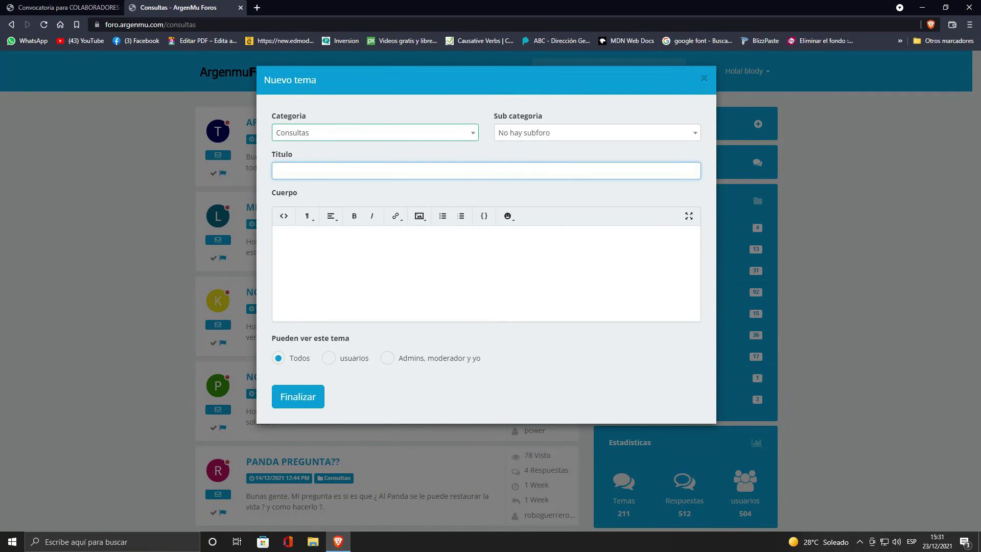
type("L")
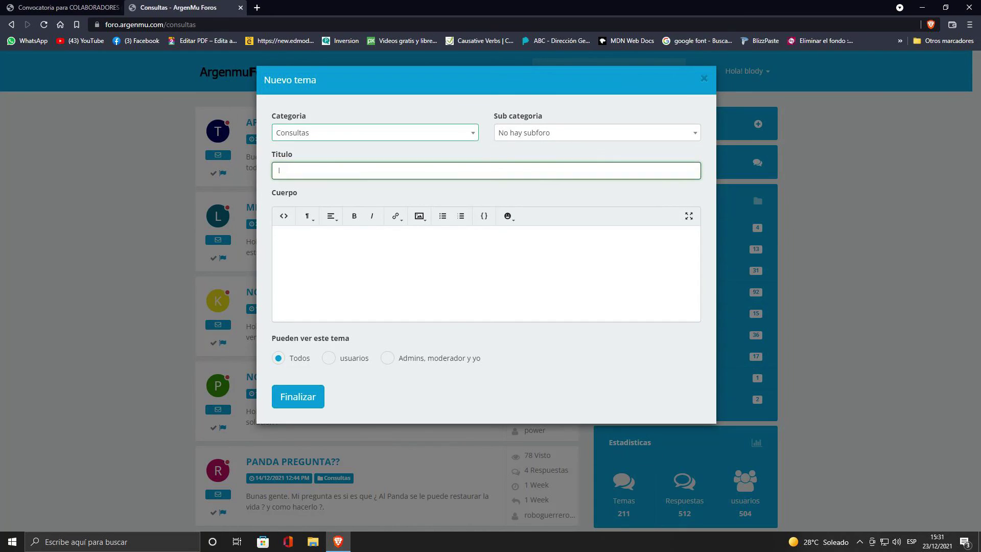
type("ink de youtube")
left_click(284, 242)
type("Hol")
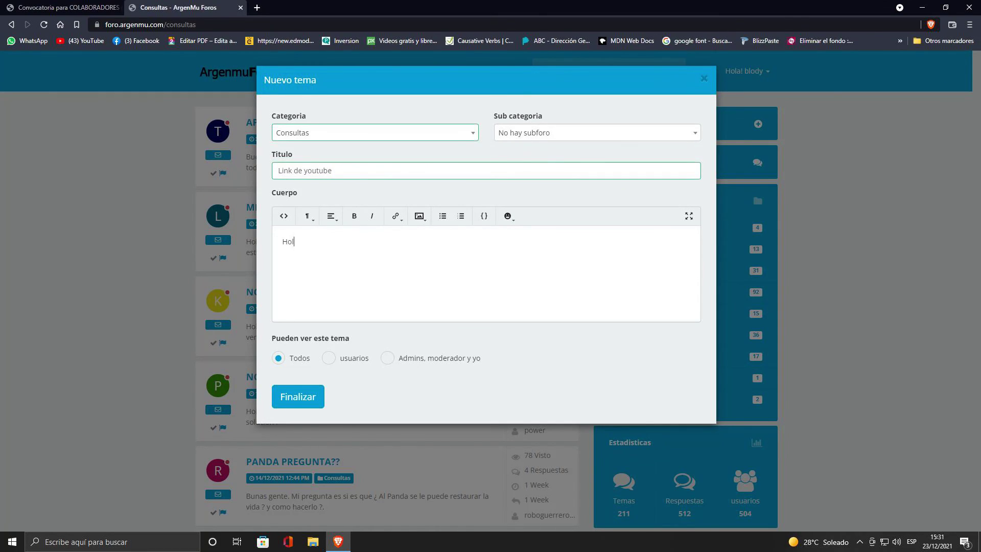
type("a gente, c")
key("BackSpace")
key("BackSpace")
key("BackSpace")
key("BackSpace")
key("BackSpace")
key("BackSpace")
key("BackSpace")
key("BackSpace")
key("BackSpace")
key("BackSpace")
key("BackSpace")
key("BackSpace")
key("BackSpace")
type("hello peo")
type("ple how ar")
type("e ")
type("toy")
type("¿?")
key("BackSpace")
key("BackSpace")
key("BackSpace")
key("BackSpace")
key("BackSpace")
type("you")
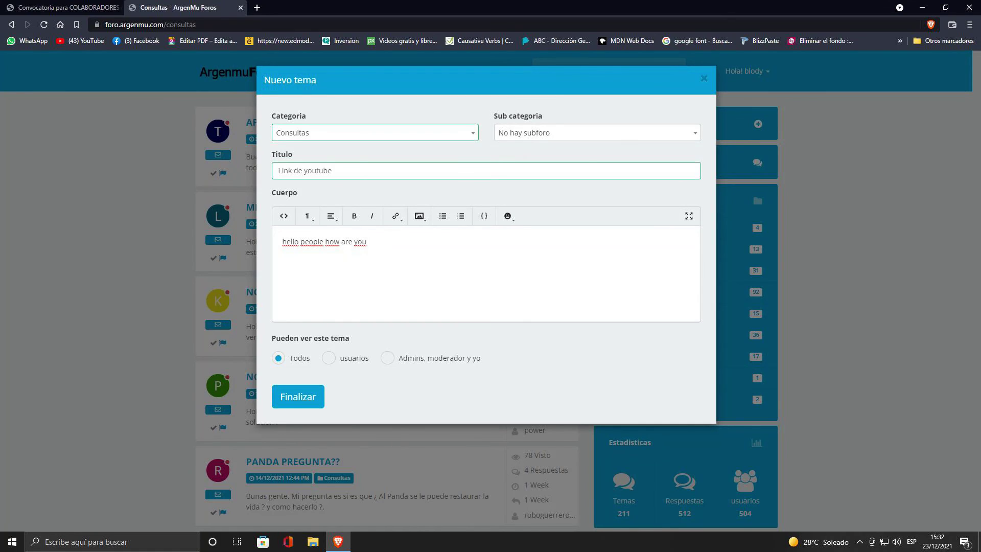
type(" in this consult i trie")
key("BackSpace")
key("BackSpace")
key("BackSpace")
type("yto kn")
type("o")
key("BackSpace")
key("BackSpace")
key("BackSpace")
key("BackSpace")
key("BackSpace")
key("BackSpace")
key("BackSpace")
key("BackSpace")
key("BackSpace")
key("BackSpace")
key("BackSpace")
key("BackSpace")
key("BackSpace")
key("BackSpace")
key("BackSpace")
key("BackSpace")
key("BackSpace")
key("BackSpace")
key("BackSpace")
key("BackSpace")
key("BackSpace")
key("BackSpace")
key("BackSpace")
key("BackSpace")
key("BackSpace")
key("BackSpace")
key("BackSpace")
key("BackSpace")
key("BackSpace")
key("BackSpace")
key("BackSpace")
key("BackSpace")
key("BackSpace")
key("BackSpace")
key("BackSpace")
key("BackSpace")
key("BackSpace")
key("BackSpace")
key("BackSpace")
Begin the topic's body with "Hola gente como estas¿? Mi consulta mas que nada es por"
type("HoLa")
key("BackSpace")
key("BackSpace")
type("la ")
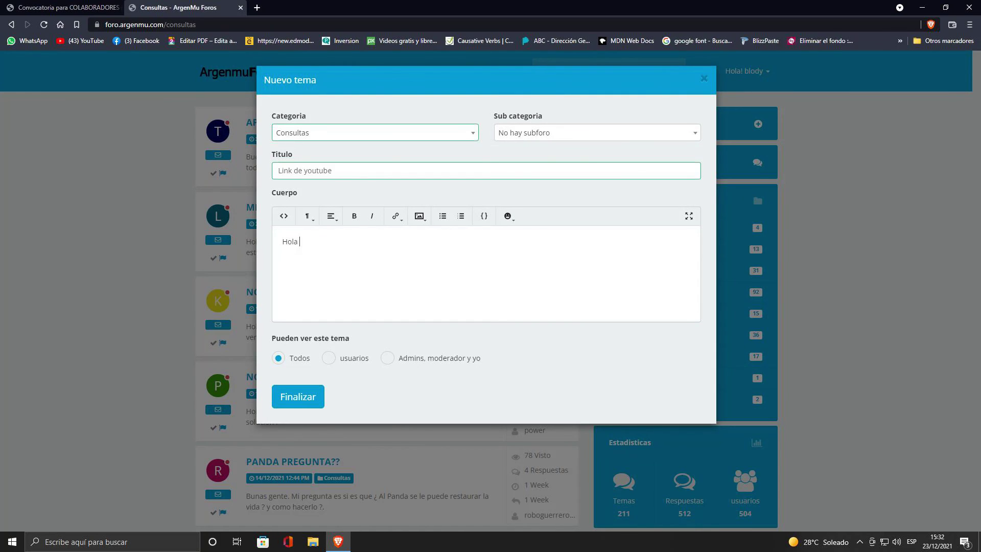
type("gente como estas¿? Mi consulta mas que nada es por")
Correct the word "estas" in the body's greeting to "están"
double_click(414, 242)
triple_click(414, 242)
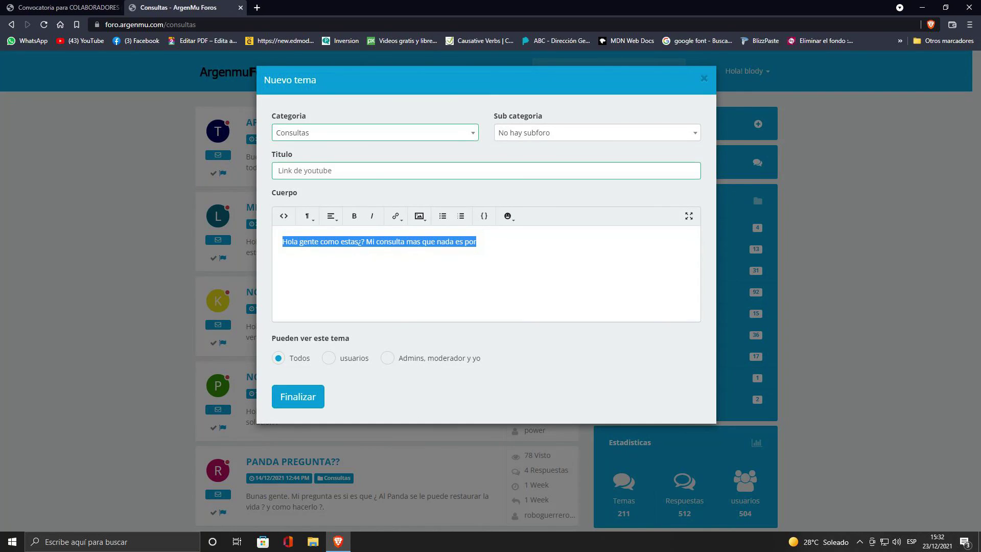
double_click(413, 241)
right_click(415, 240)
left_click(476, 241)
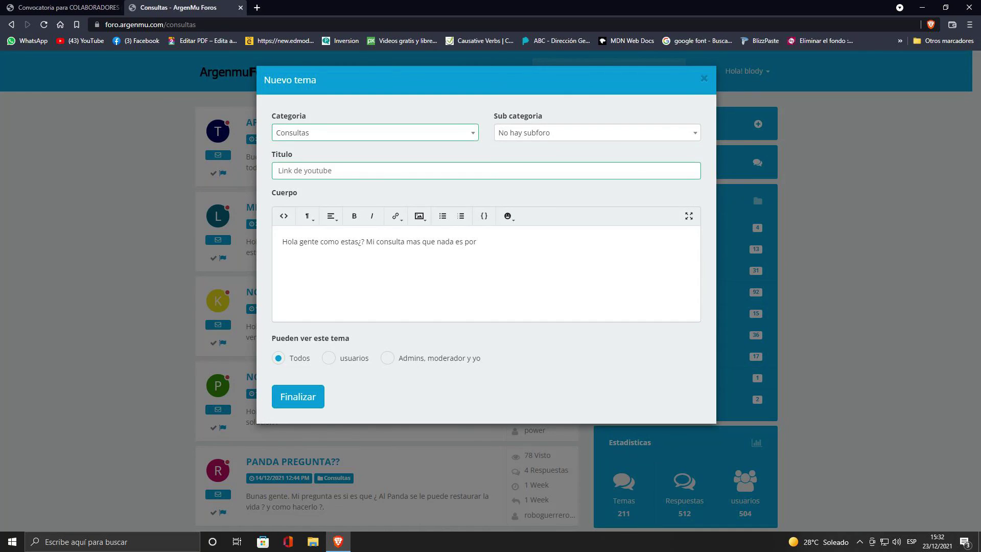
key("BackSpace")
type("n")
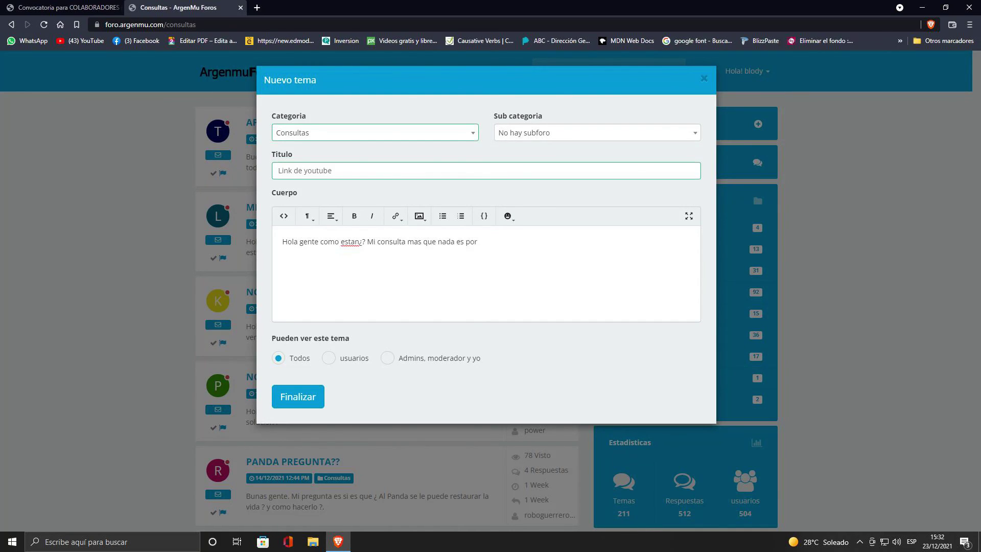
double_click(350, 241)
right_click(352, 243)
left_click(368, 250)
Replace the body's last word "por" with "que quiero compartir mis links de guía del", with "guía" spelled with its accent
key("BackSpace")
key("BackSpace")
key("BackSpace")
type("que quiero comprartir mis links de guia del")
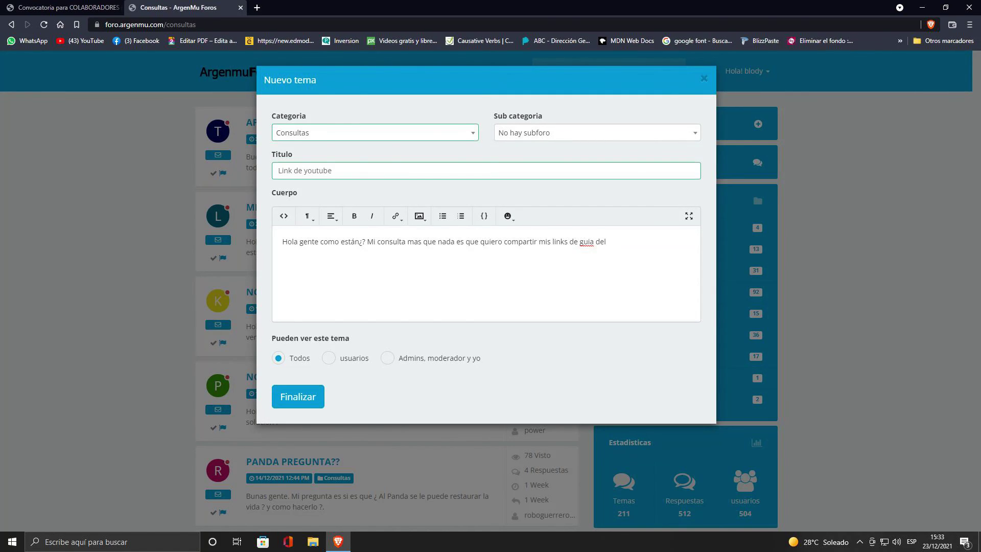
right_click(581, 241)
left_click(608, 250)
Continue the body's sentence with "Argenmu y no se si se podra"
type("l Argenmu y no se si swe")
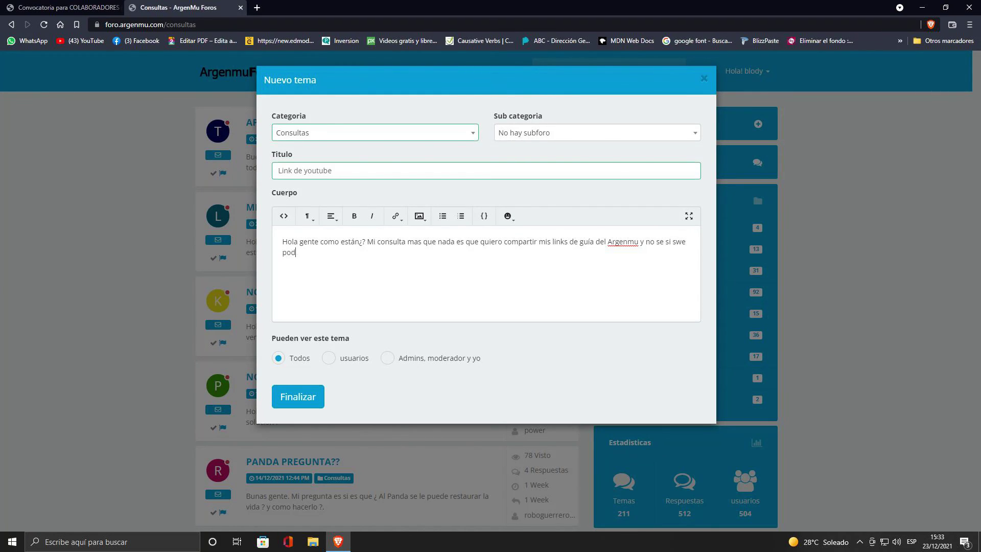
key("BackSpace")
key("BackSpace")
key("BackSpace")
type("e pod")
type("ra pega")
type("r aca")
key("BackSpace")
key("BackSpace")
key("BackSpace")
key("BackSpace")
key("BackSpace")
key("BackSpace")
key("BackSpace")
key("BackSpace")
key("BackSpace")
Finish the question in the body with "subir los link al foro o si se consideren SPAM..."
type("subir los link al foro o si se considerene")
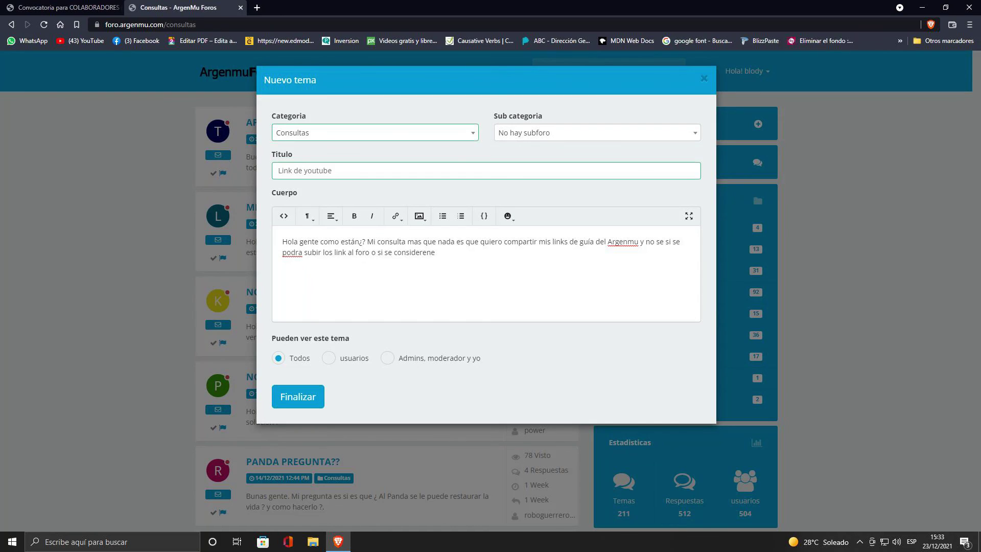
type(" s")
key("BackSpace")
type("S")
type("PAM")
type("?")
key("BackSpace")
type("... d")
key("BackSpace")
key("BackSpace")
key("BackSpace")
Add the closing line "Desde ya, gracias por su tiempo." to the body and correct "podra" to "podrá"
key("Return")
type("dE")
key("BackSpace")
key("BackSpace")
type("D")
type("r")
key("BackSpace")
type("esde ya, gracias po")
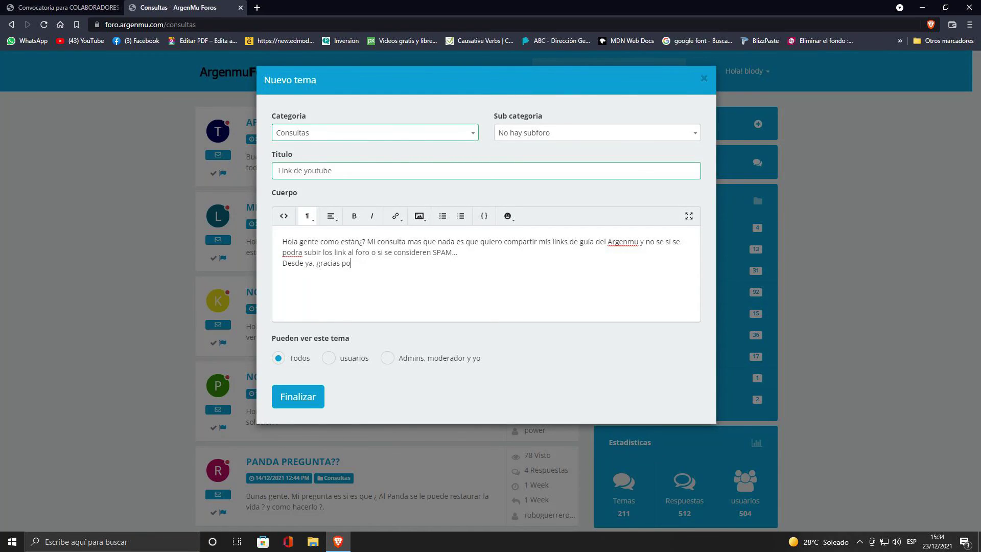
type("r su tiempo.")
right_click(300, 253)
left_click(317, 260)
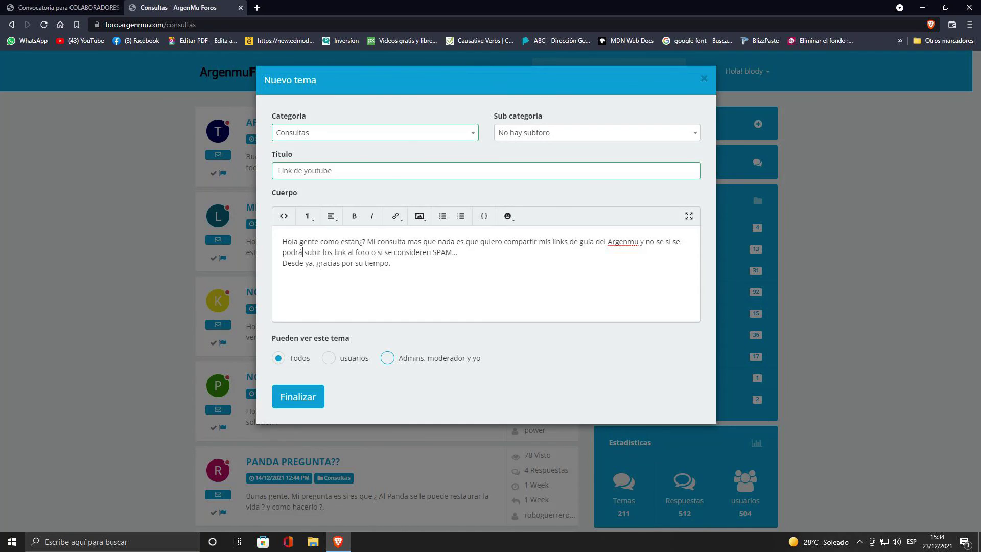
Publish the "Link de youtube" topic in the Consultas category, visible to everyone
left_click(298, 397)
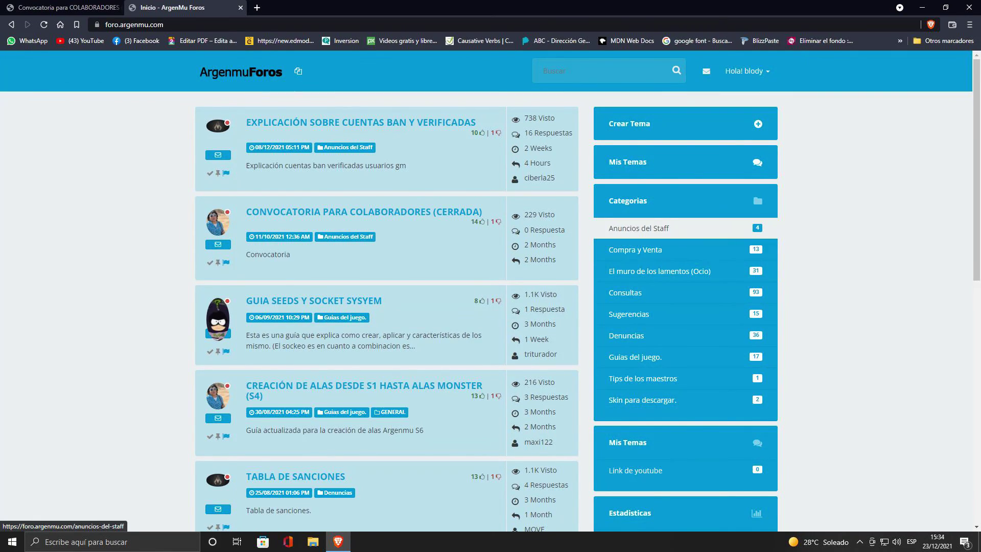
Open the "El muro de los lamentos (Ocio)" category and look through its topics and the forum's statistics and online users
left_click(660, 271)
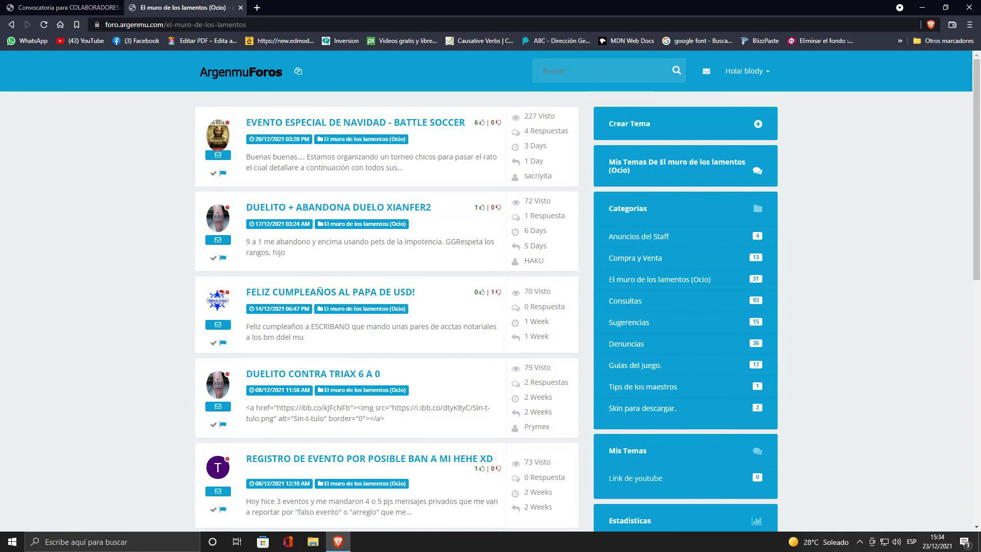
scroll(490, 291, "down", 1)
scroll(491, 292, "down", 1)
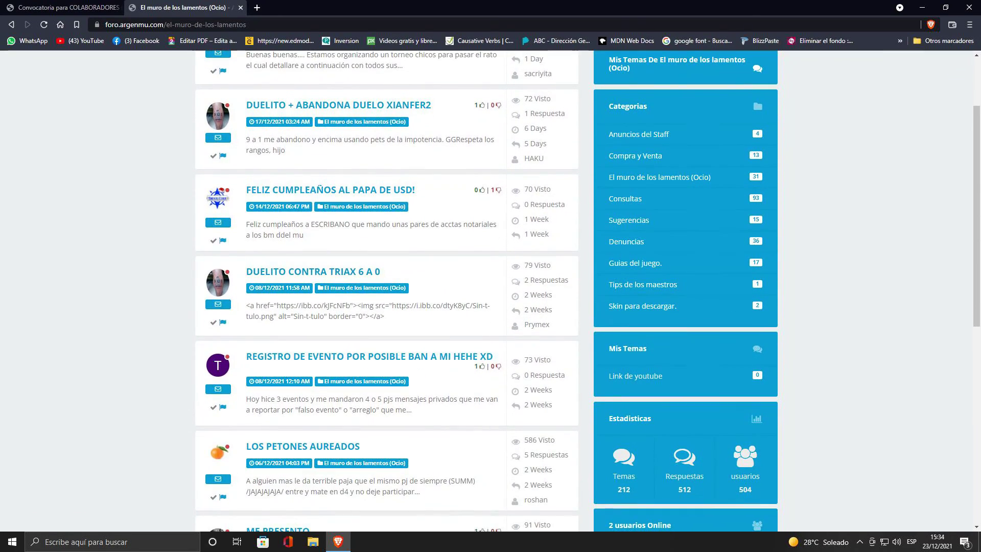
scroll(490, 292, "down", 3)
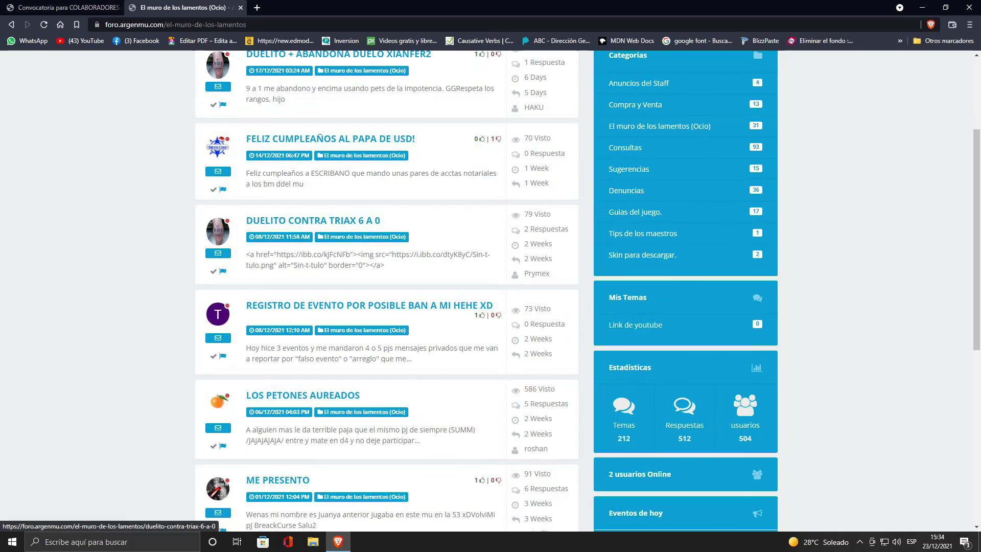
scroll(490, 291, "down", 2)
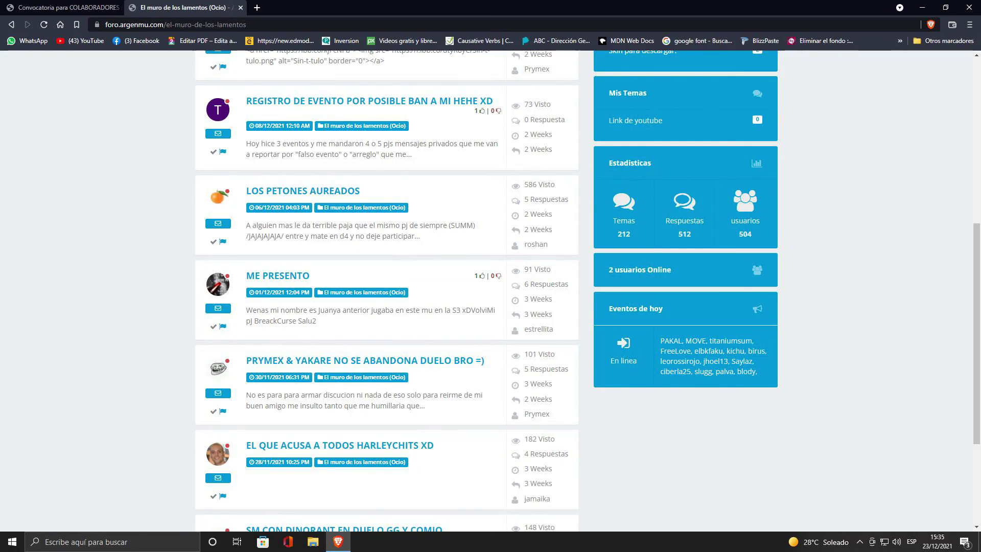
scroll(386, 291, "down", 2)
scroll(386, 291, "up", 3)
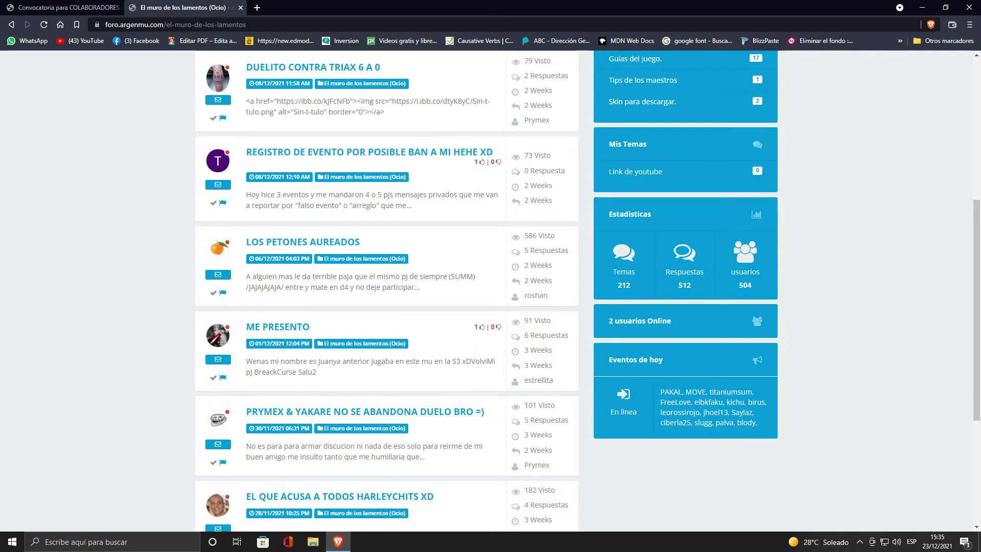
scroll(387, 291, "down", 2)
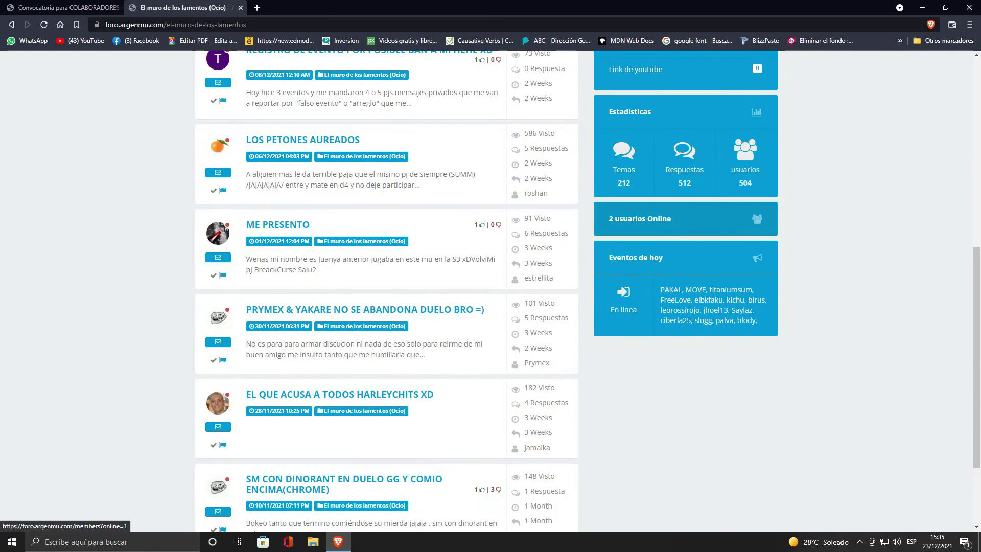
scroll(386, 292, "up", 3)
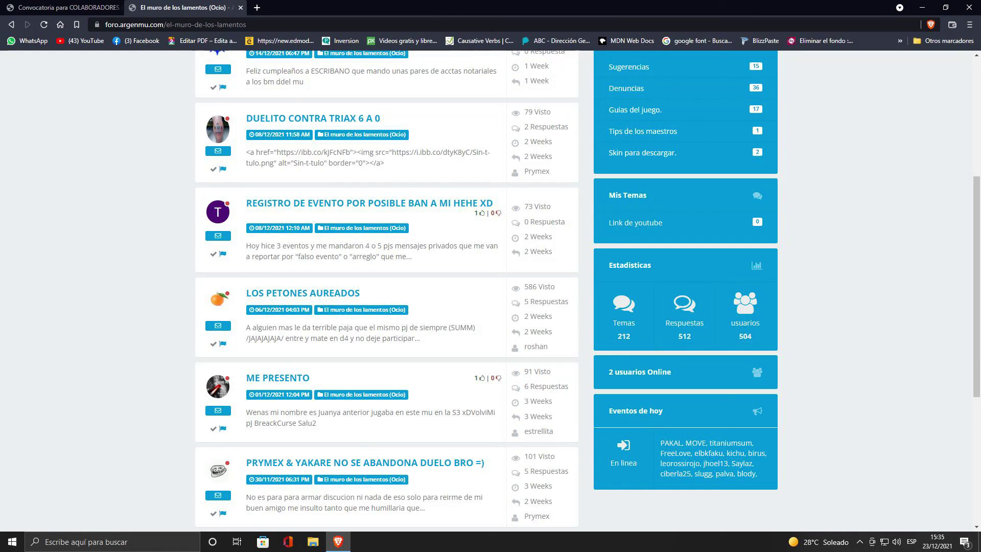
scroll(626, 281, "up", 4)
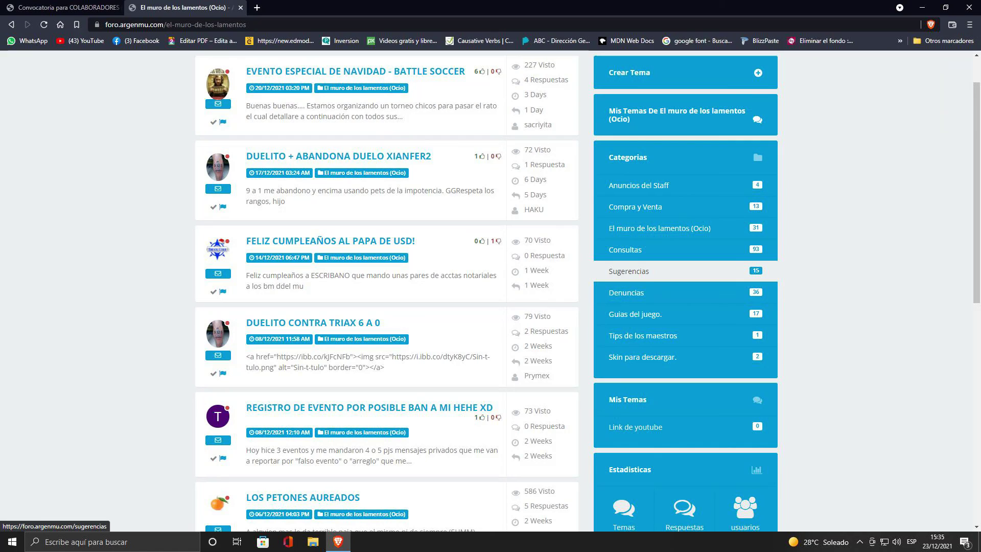
Open the topic "VERDADES QUE NO SE DICEN X 2" in the Sugerencias category and read the post and its replies
left_click(629, 271)
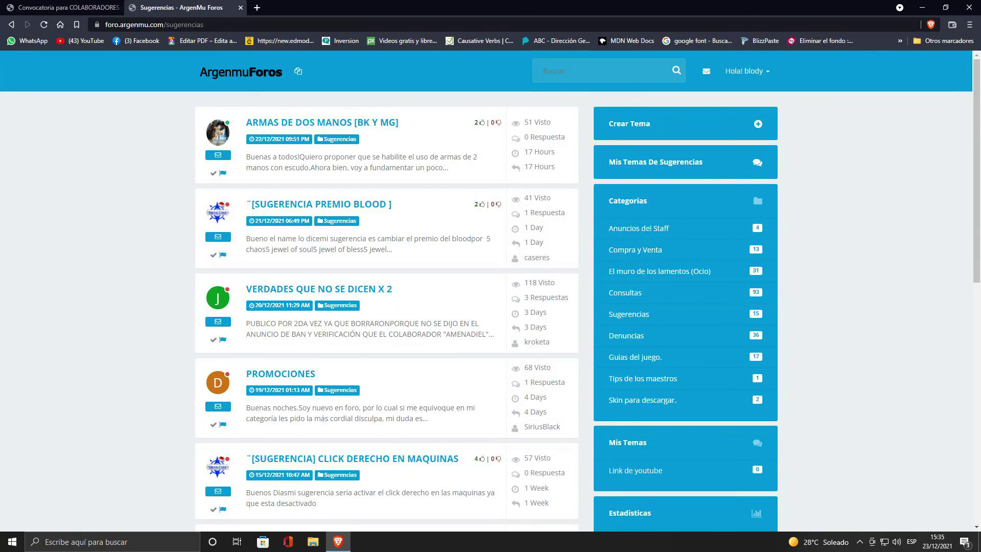
left_click(319, 289)
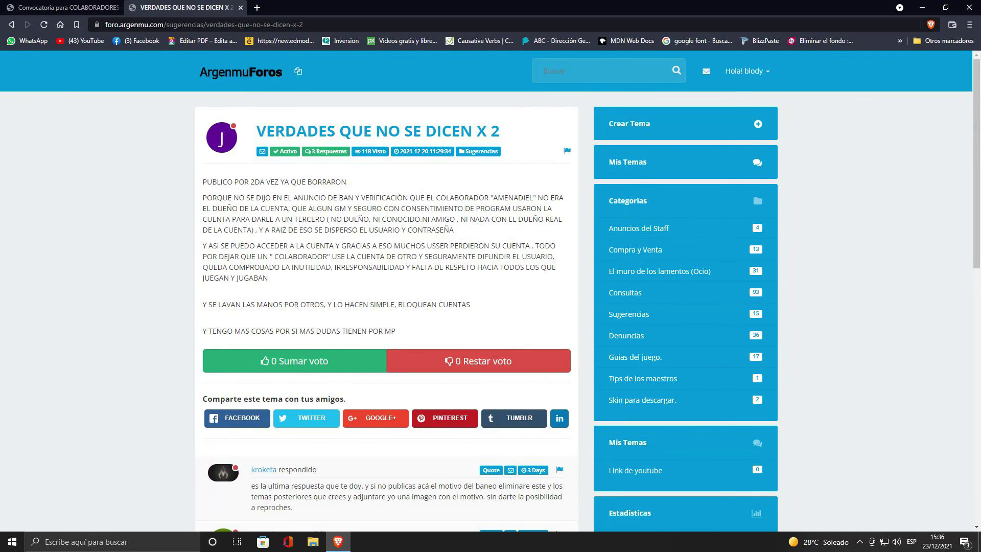
scroll(491, 291, "down", 1)
scroll(490, 291, "down", 2)
scroll(490, 291, "up", 1)
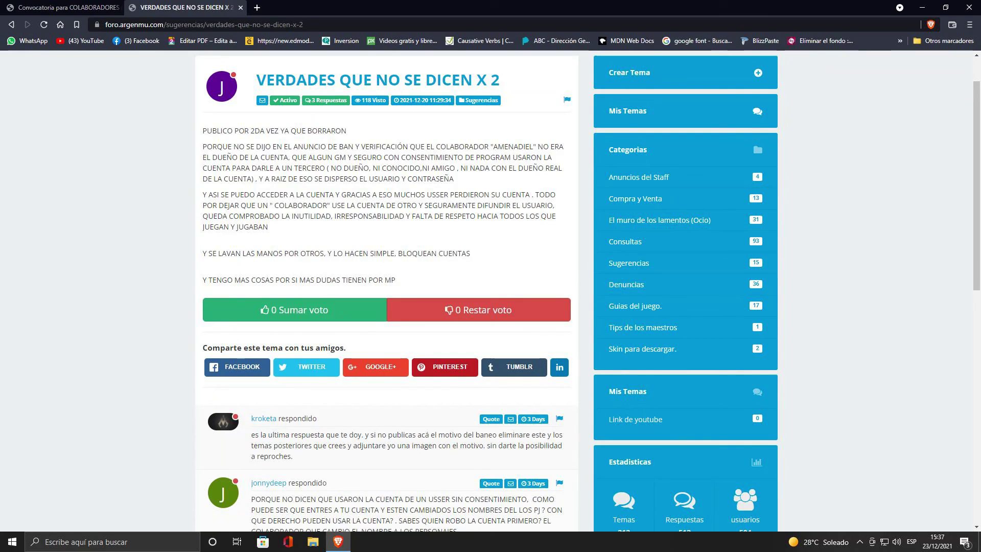
scroll(490, 290, "up", 1)
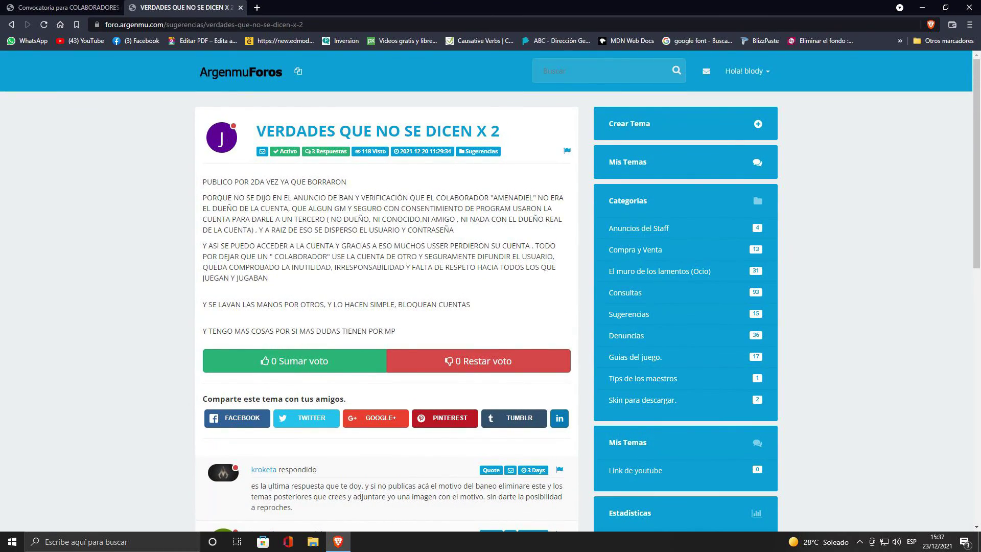